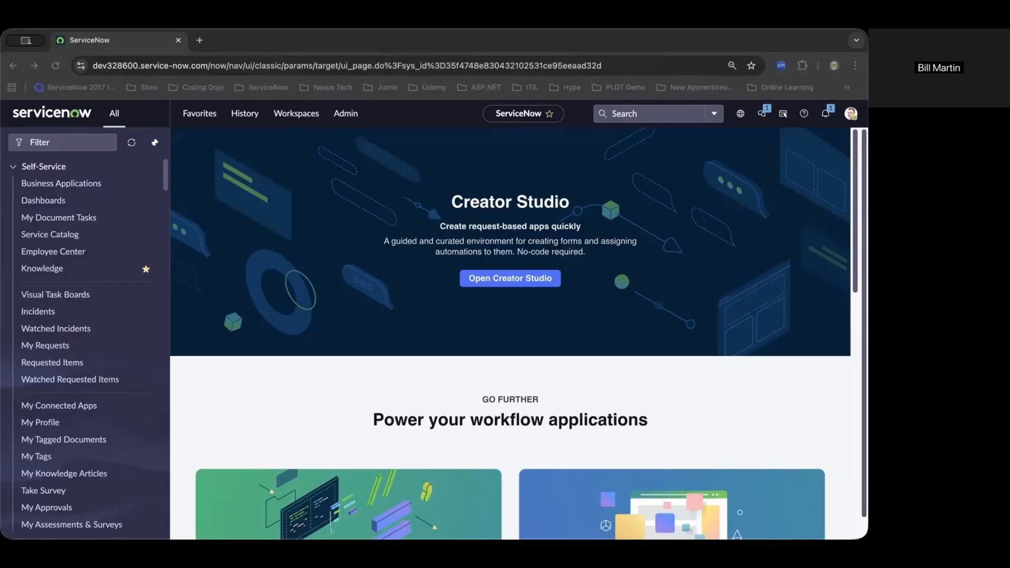
- Find the open incidents list through the navigator filter "incident" and open incident INC0009005
click(78, 144)
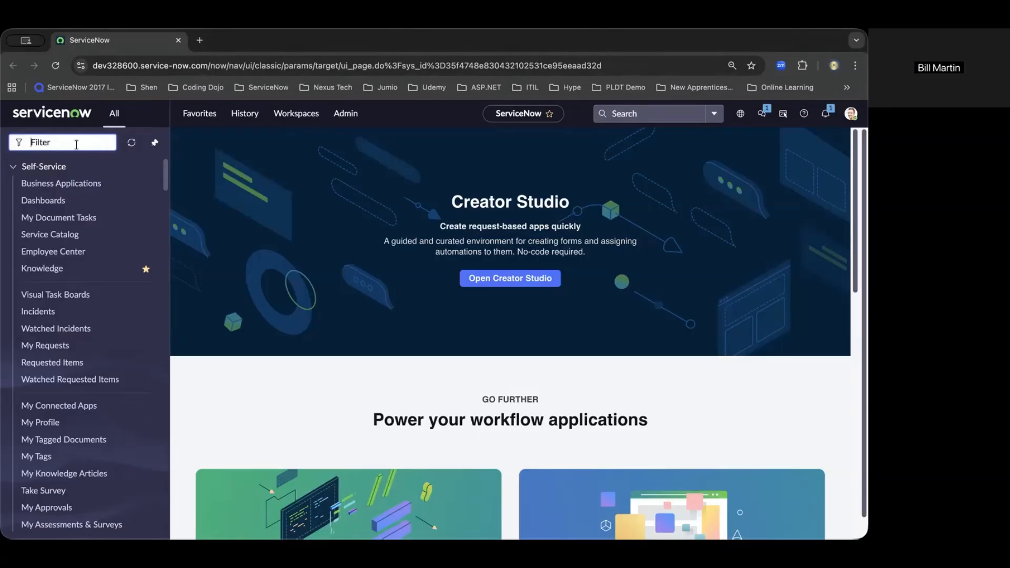
text(incident)
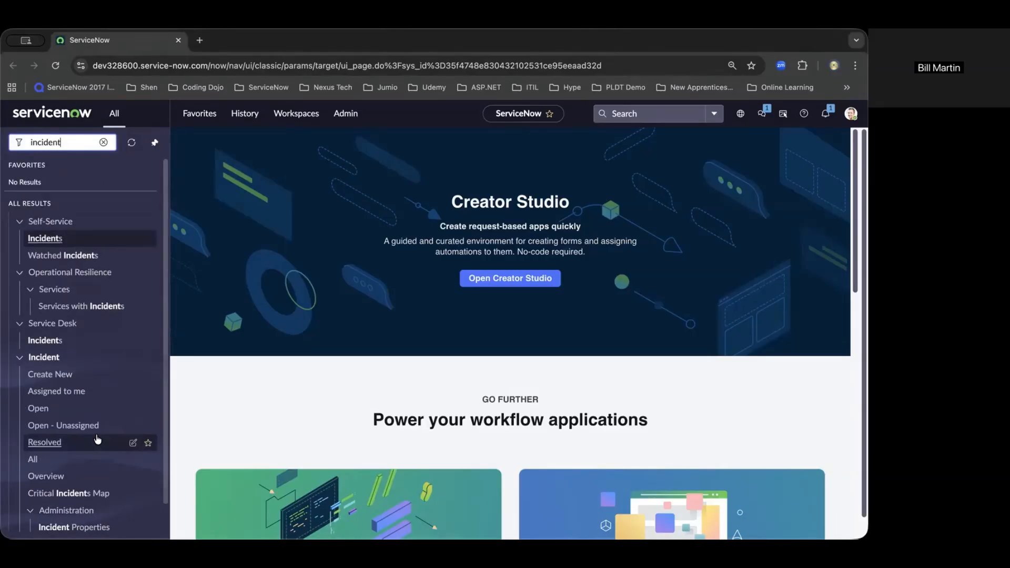
click(70, 411)
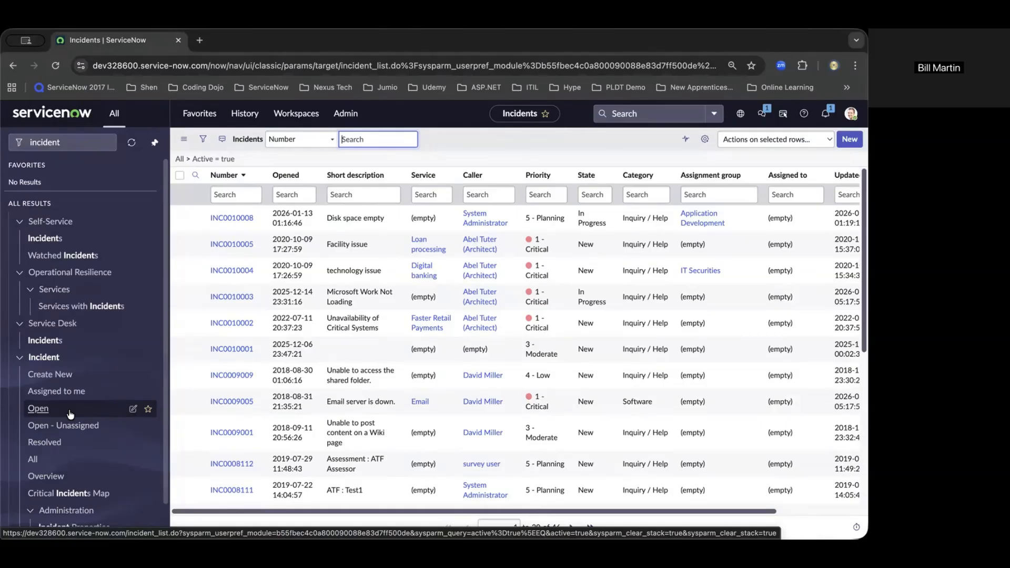
click(228, 403)
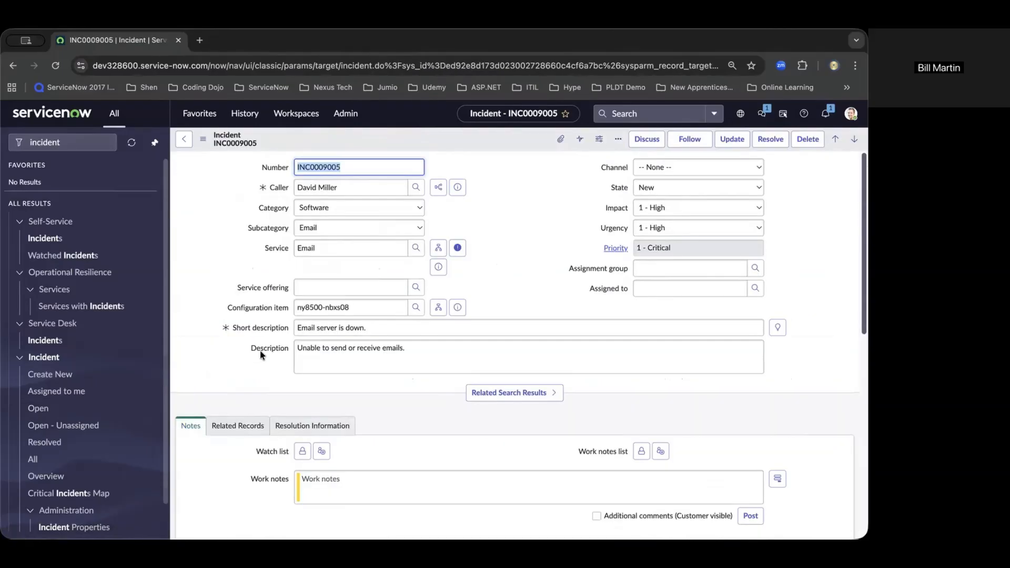
- Preview the Email service record referenced in the incident, and close the preview
click(471, 276)
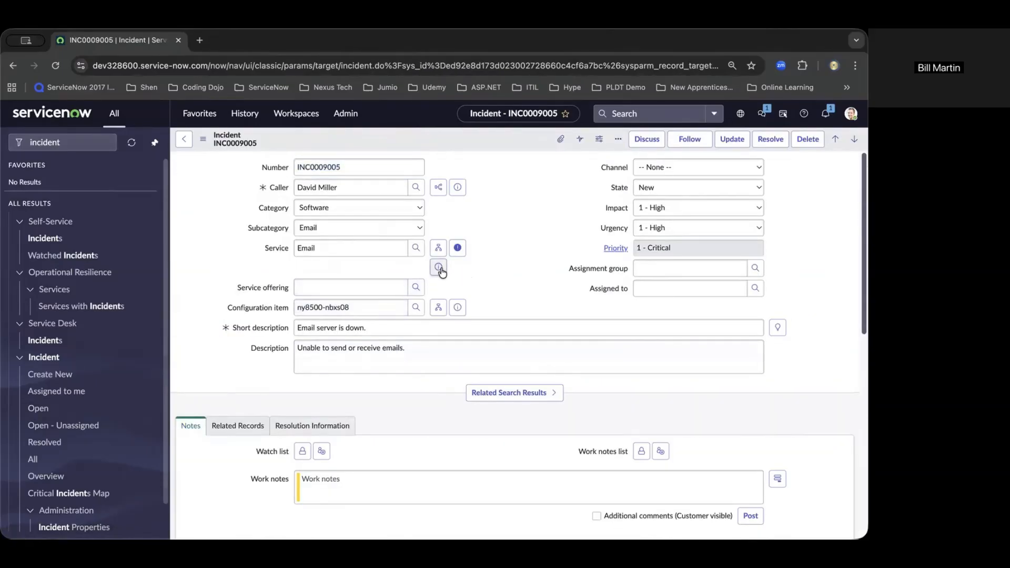
click(440, 269)
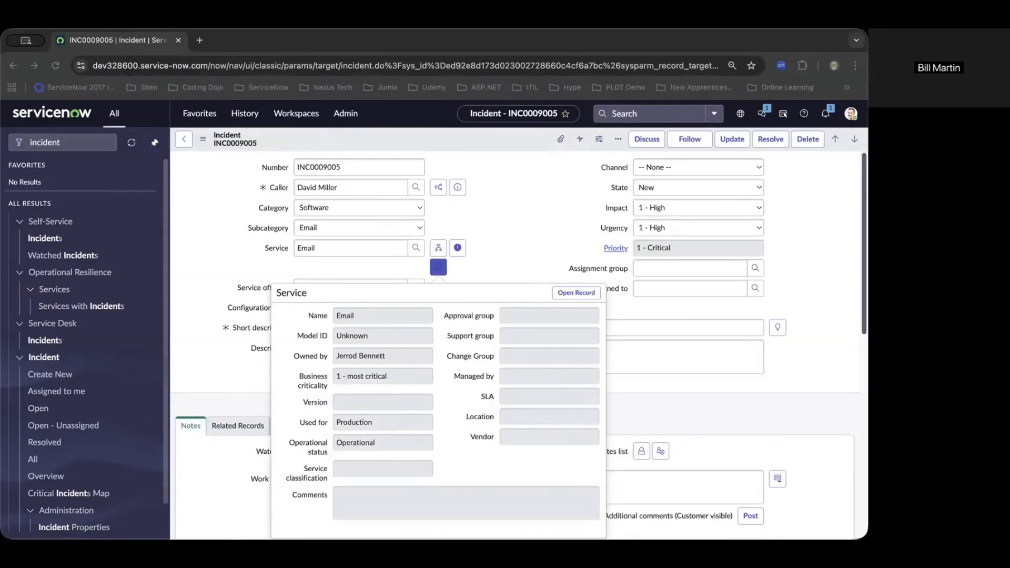
click(476, 272)
click(476, 272)
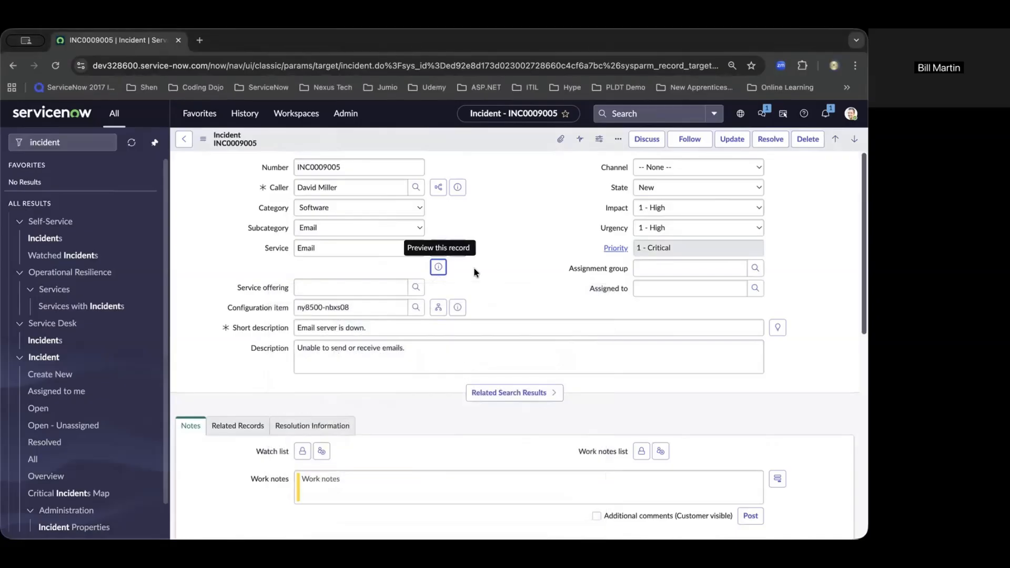
- Preview the incident's configuration item ny8500-nbxs08, and close the preview
click(347, 307)
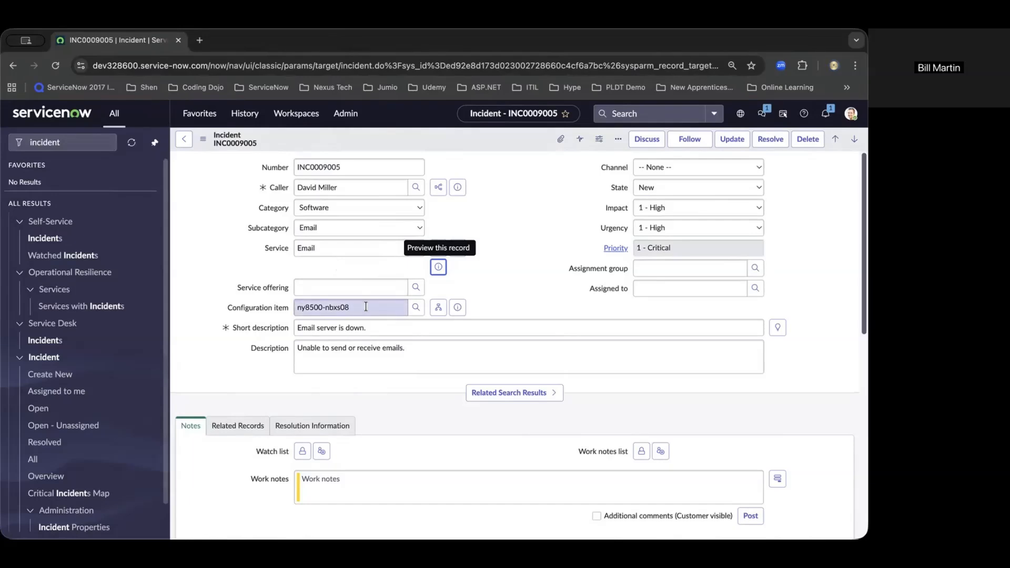
click(458, 308)
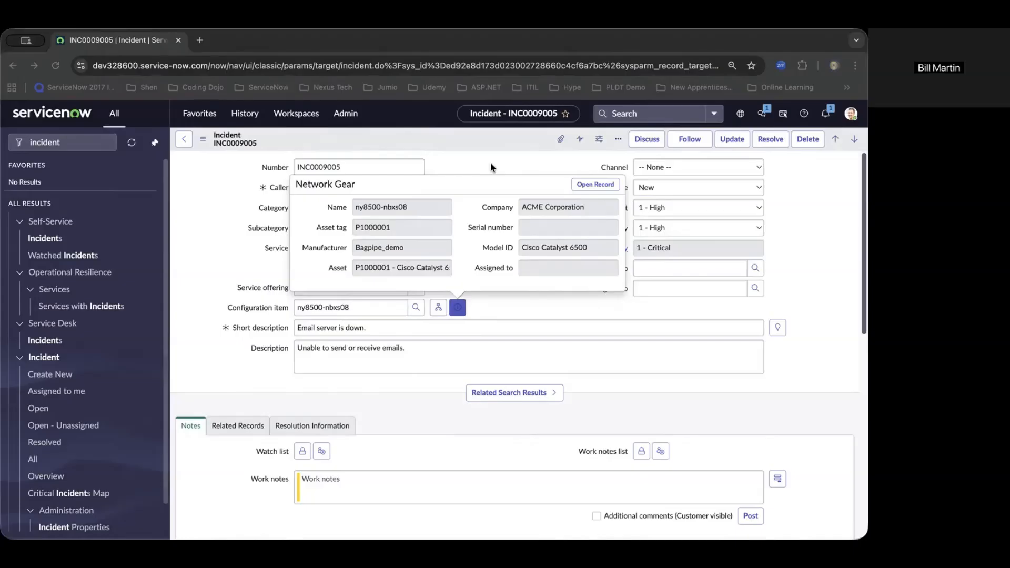
click(491, 164)
click(491, 164)
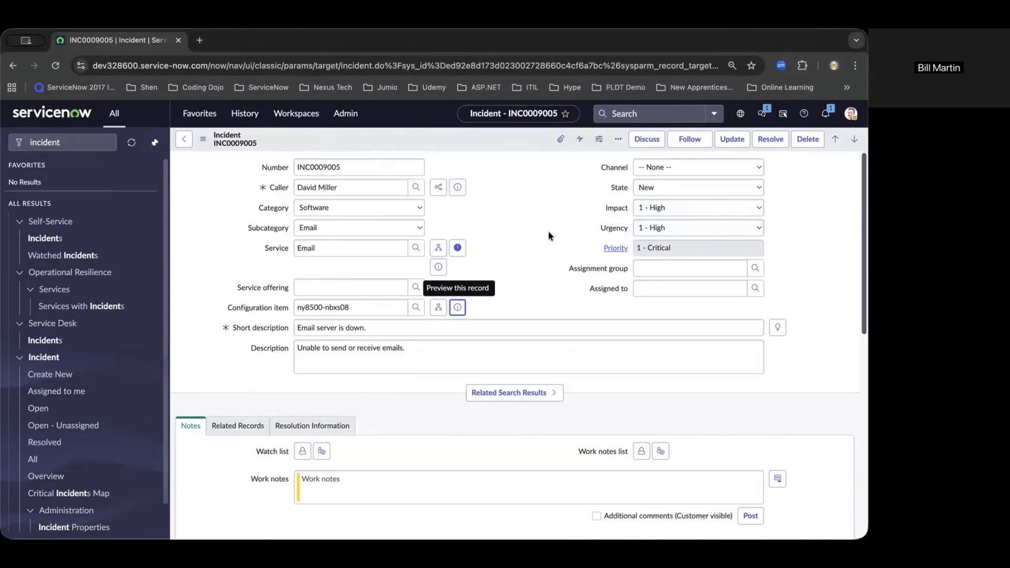
- Create a problem record from incident INC0009005
scroll(548, 234, down, 10)
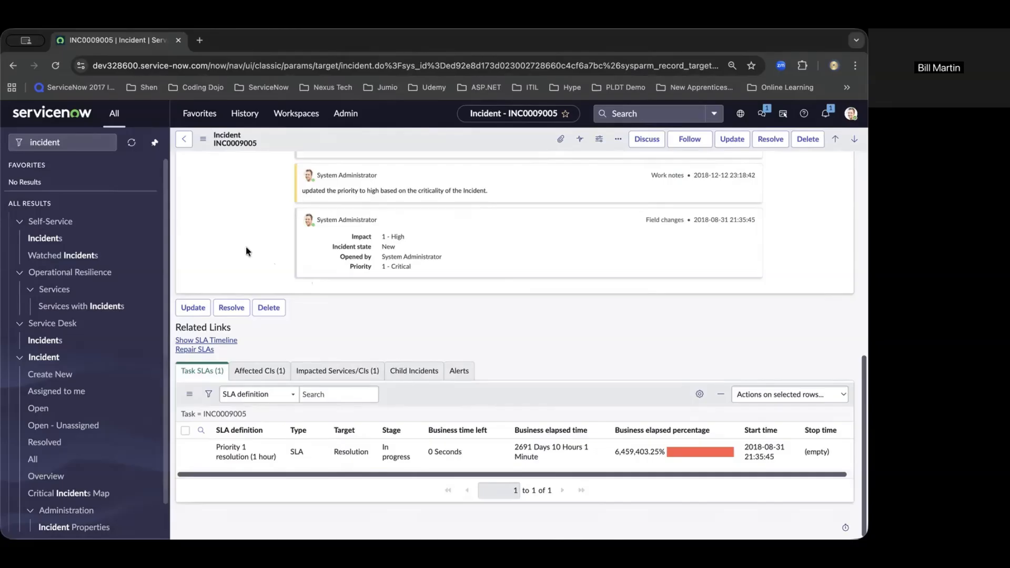
scroll(246, 246, up, 10)
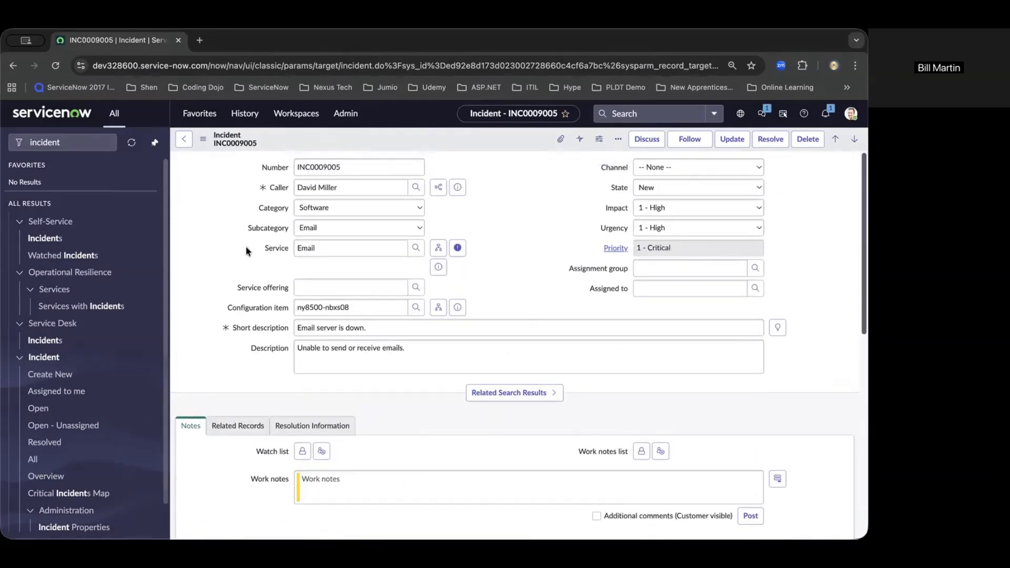
right_click(335, 137)
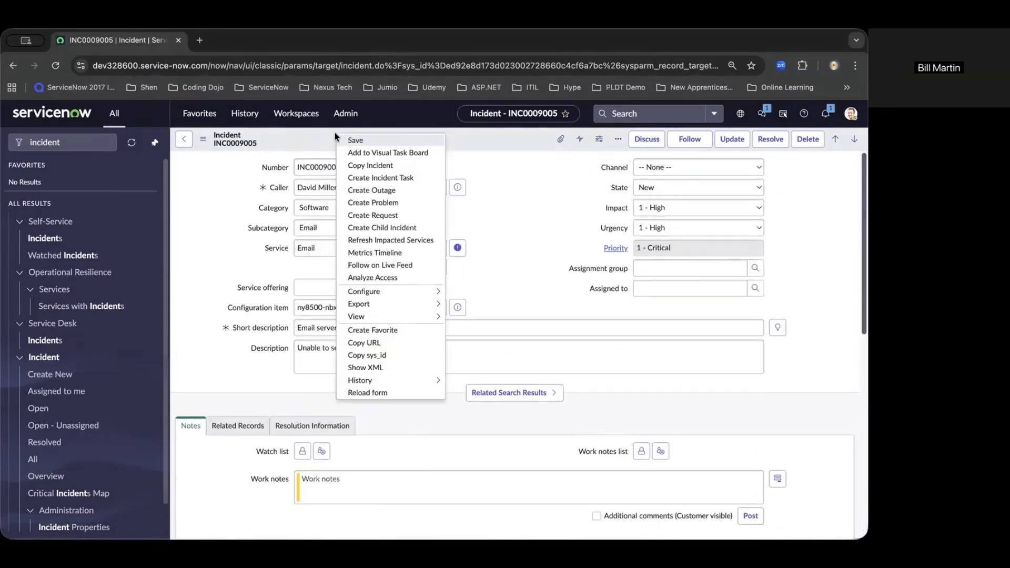
click(368, 205)
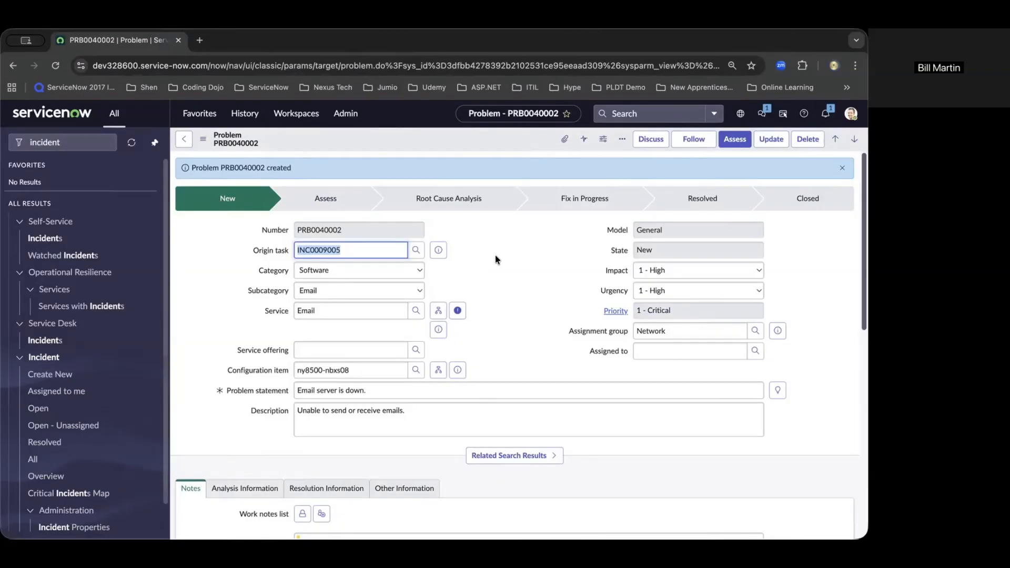
- Set the problem's assignment group to Problem Solving and assign it to Problem Coordinator A
scroll(494, 258, down, 1)
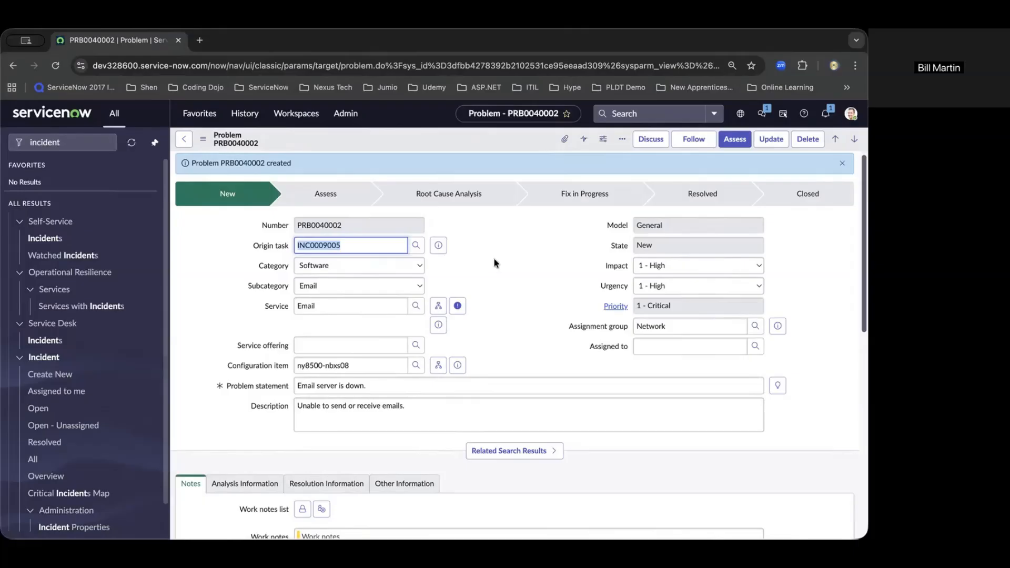
scroll(495, 263, down, 2)
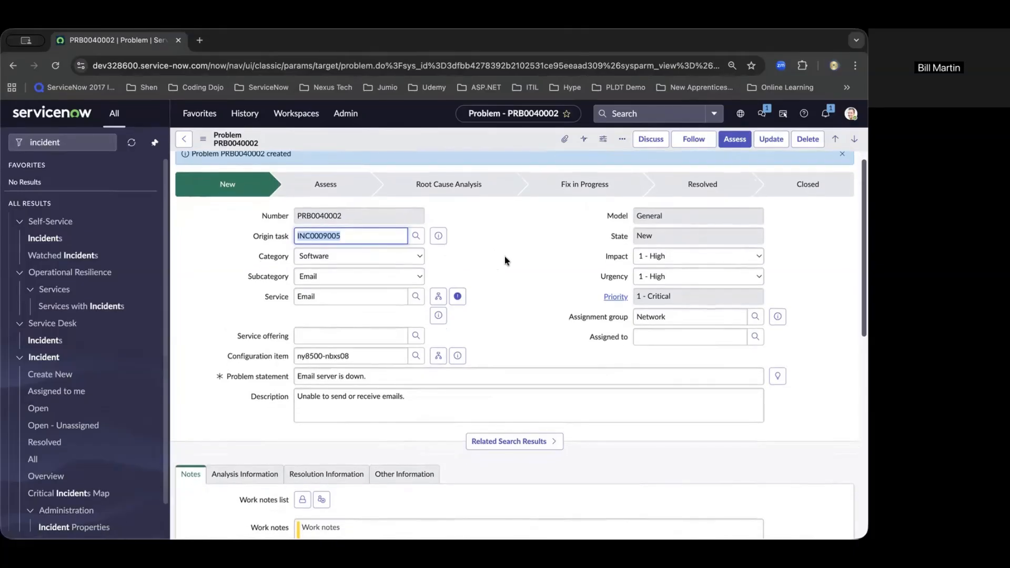
scroll(504, 258, down, 1)
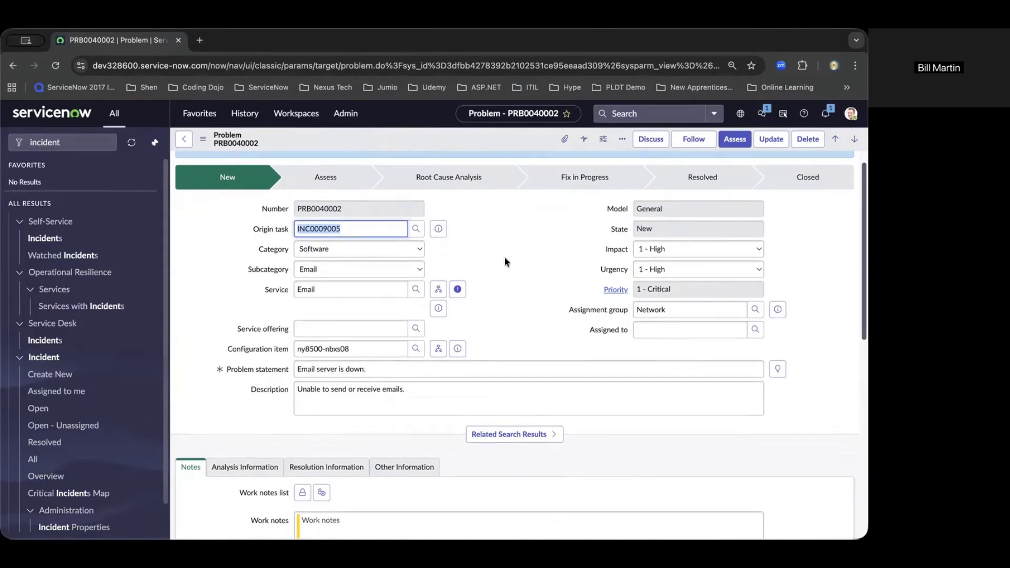
double_click(681, 310)
text(proble)
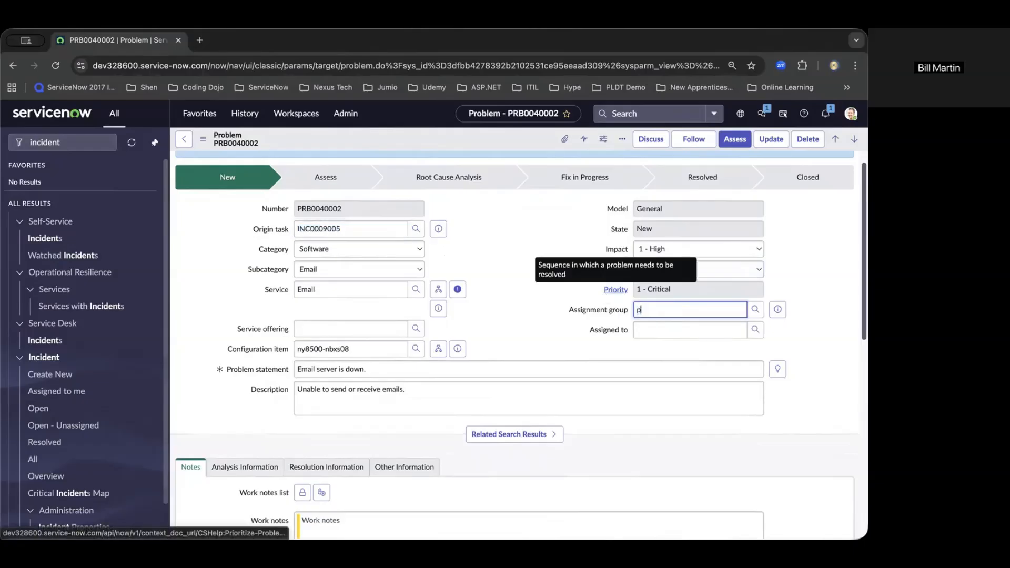
text(m)
key(Tab)
text(prob)
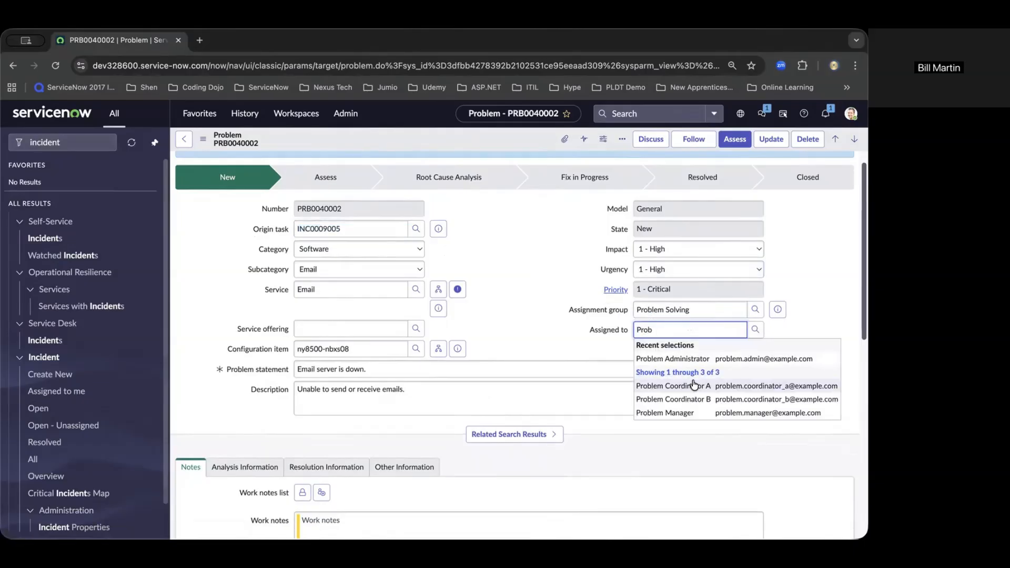
click(693, 385)
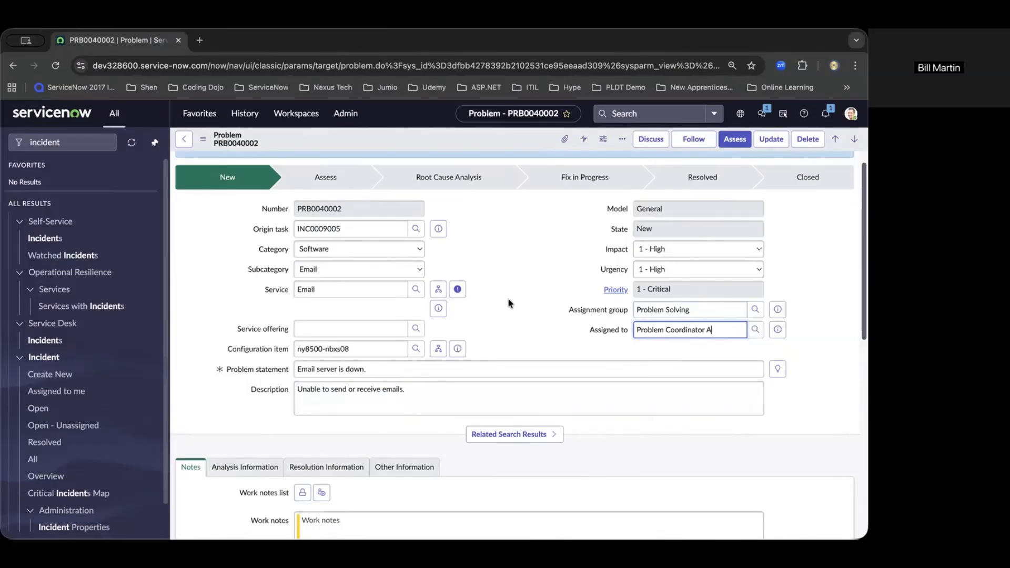
- Review the problem's analysis information, including the workaround and cause notes fields, and its related lists
scroll(509, 303, down, 1)
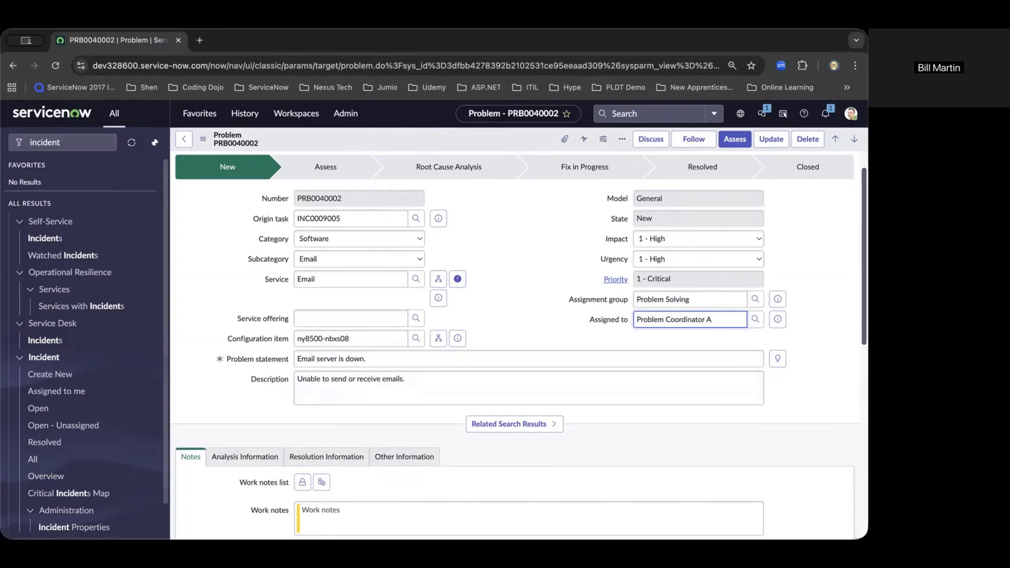
scroll(512, 257, down, 5)
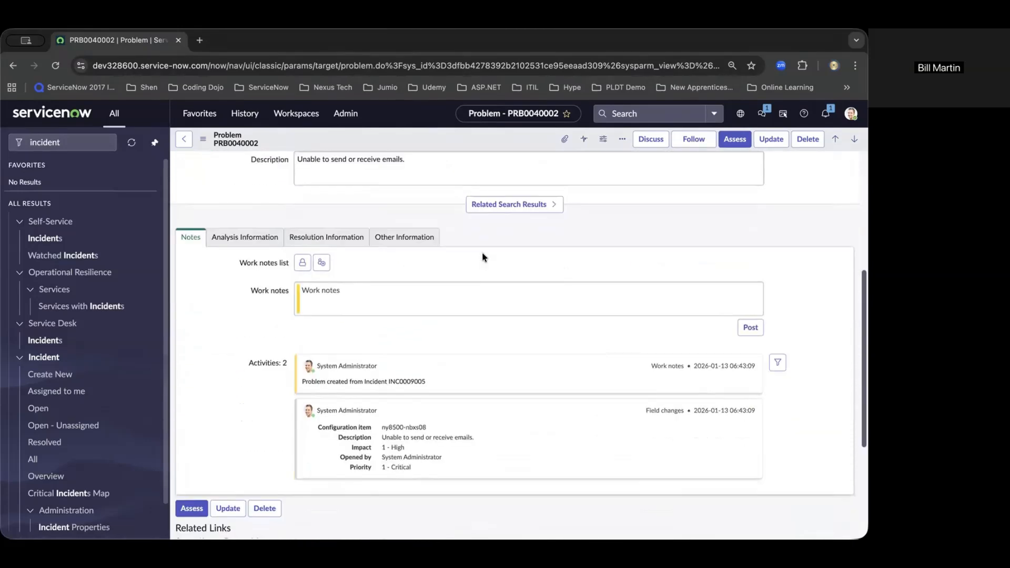
click(272, 237)
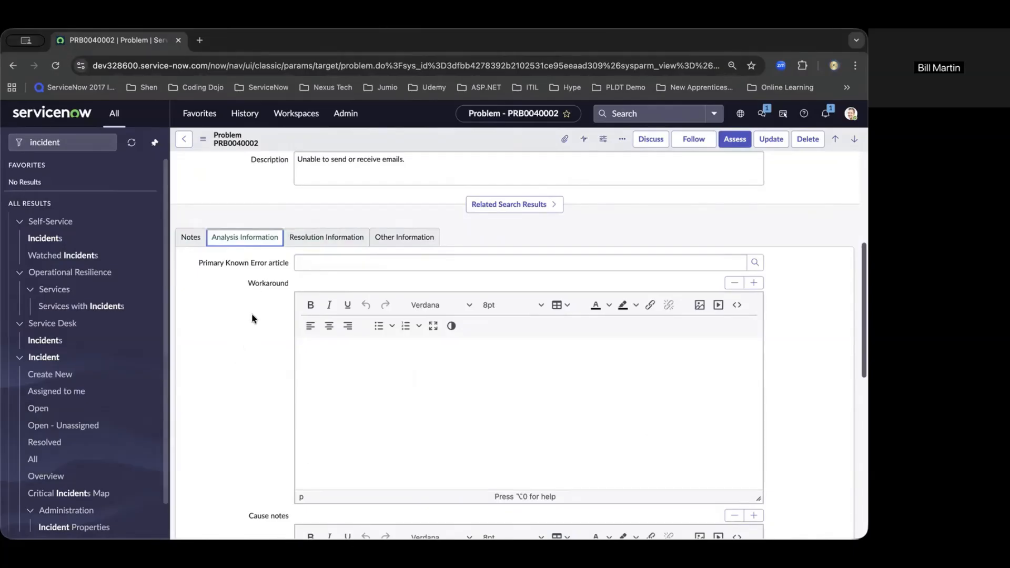
scroll(251, 321, down, 7)
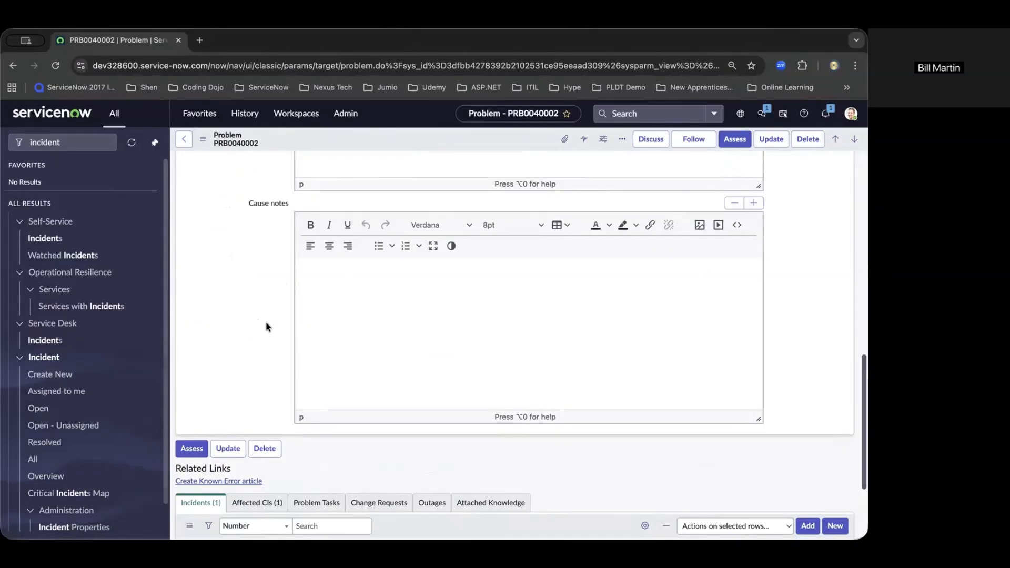
scroll(266, 324, down, 2)
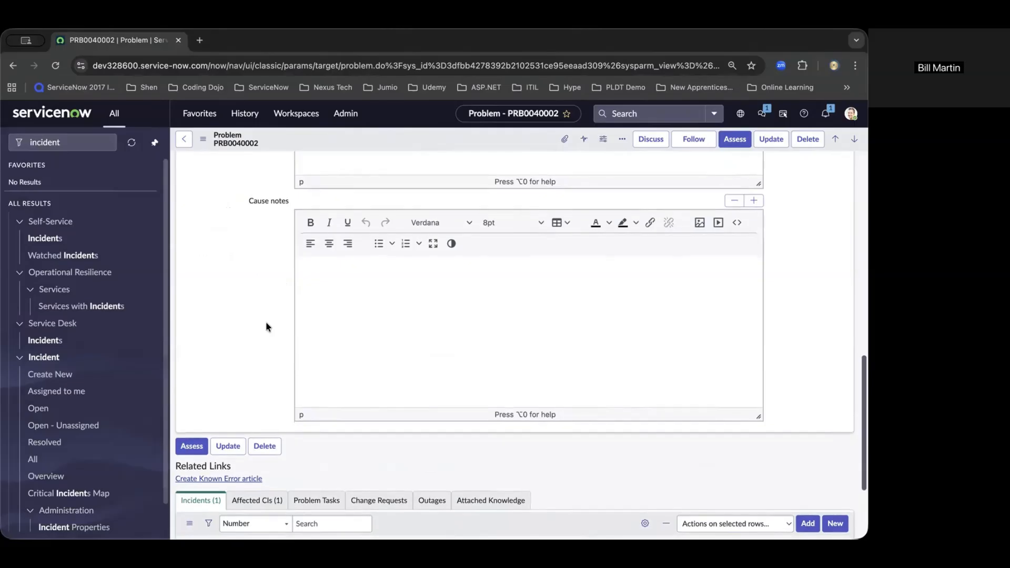
scroll(267, 324, down, 2)
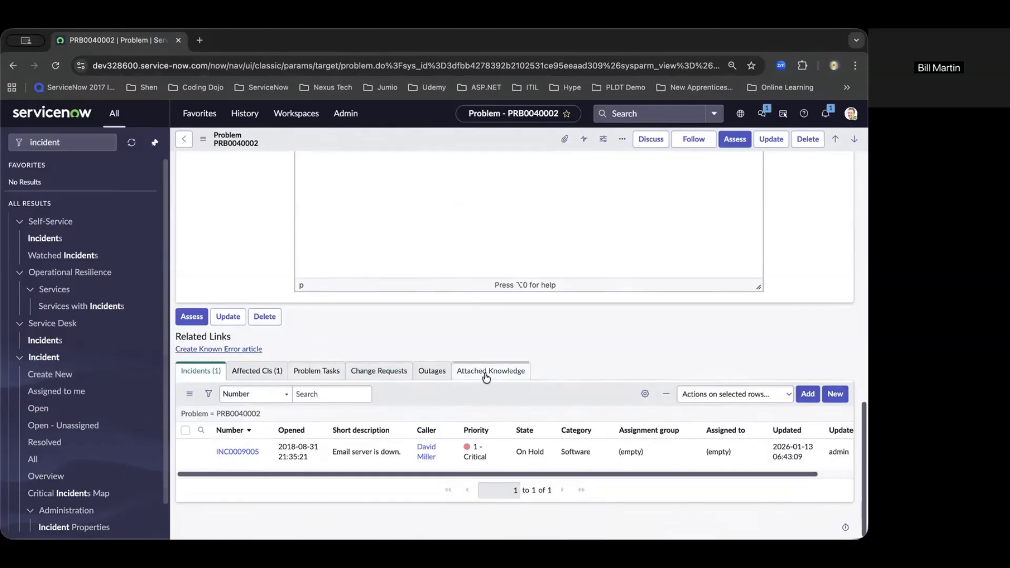
- Search the incidents that can be added to the problem for short descriptions matching "*email"
click(803, 396)
text(*email)
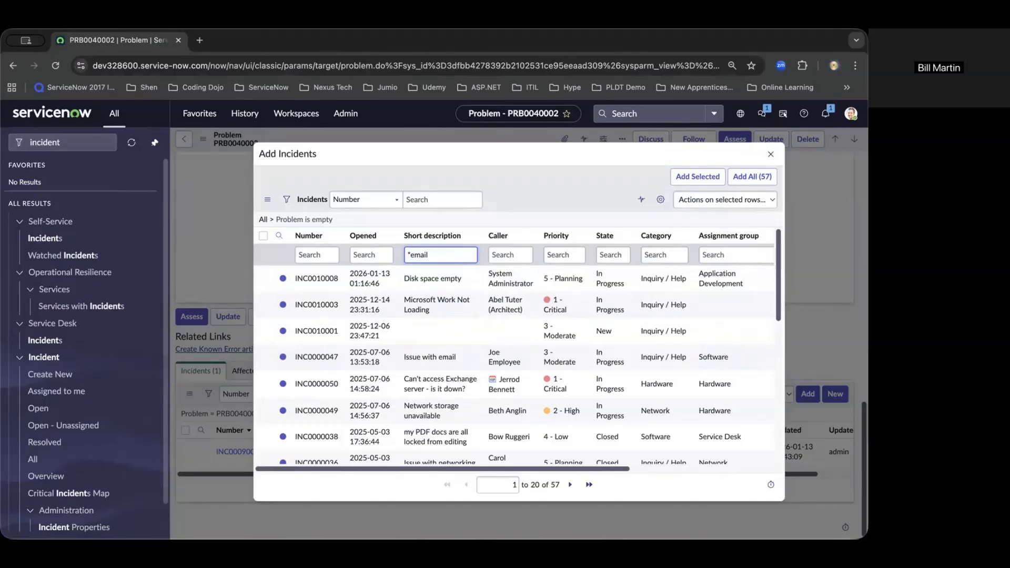
key(Return)
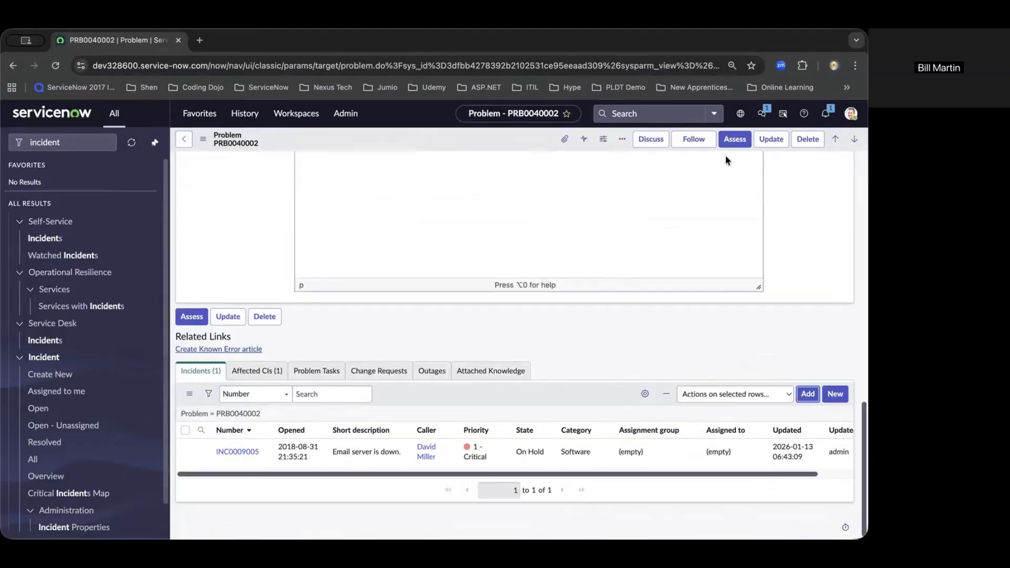
click(687, 176)
- Check the problem's affected CIs and open the dependency map of its Email service
click(266, 370)
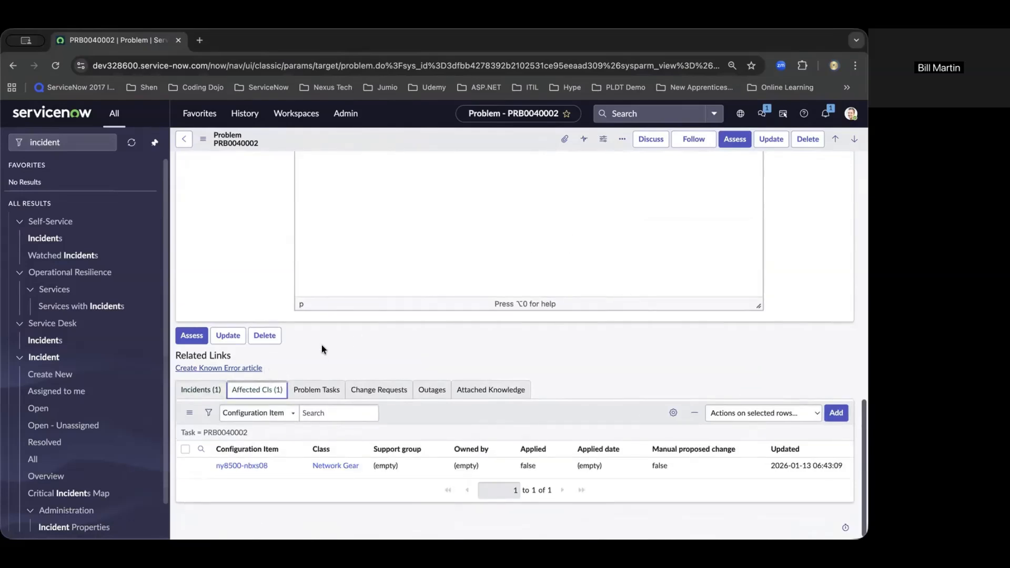
scroll(320, 356, up, 10)
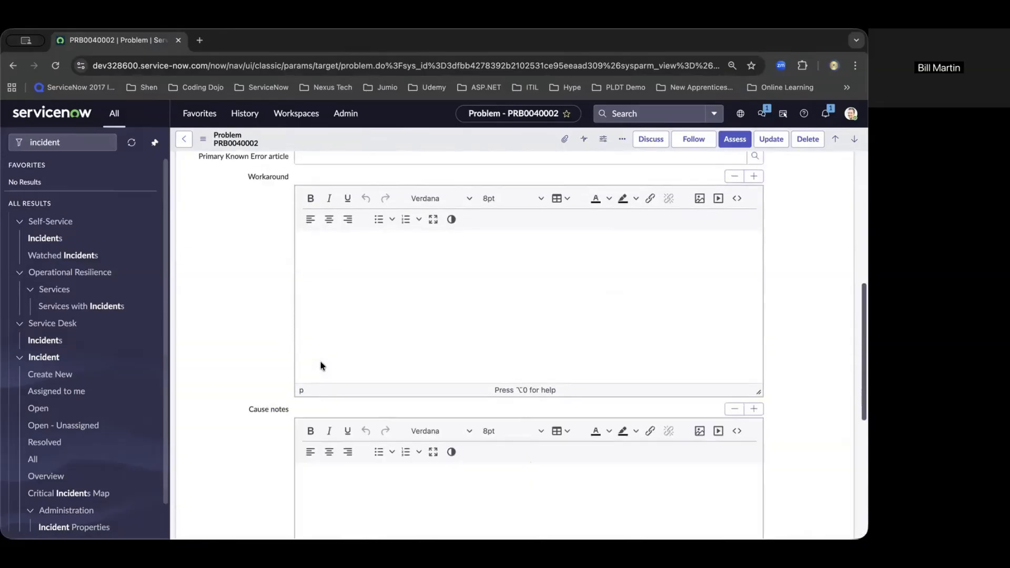
double_click(307, 294)
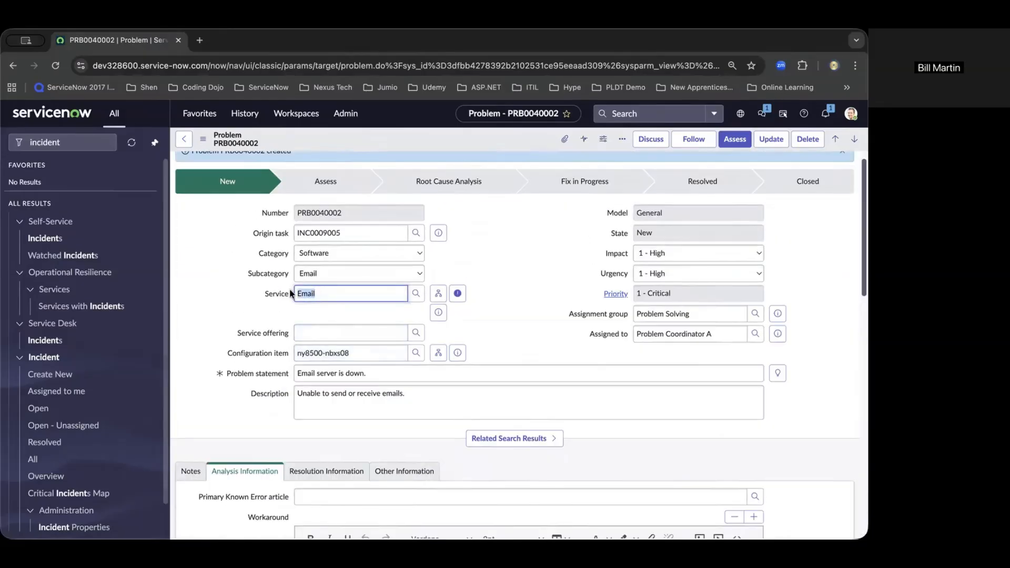
click(439, 293)
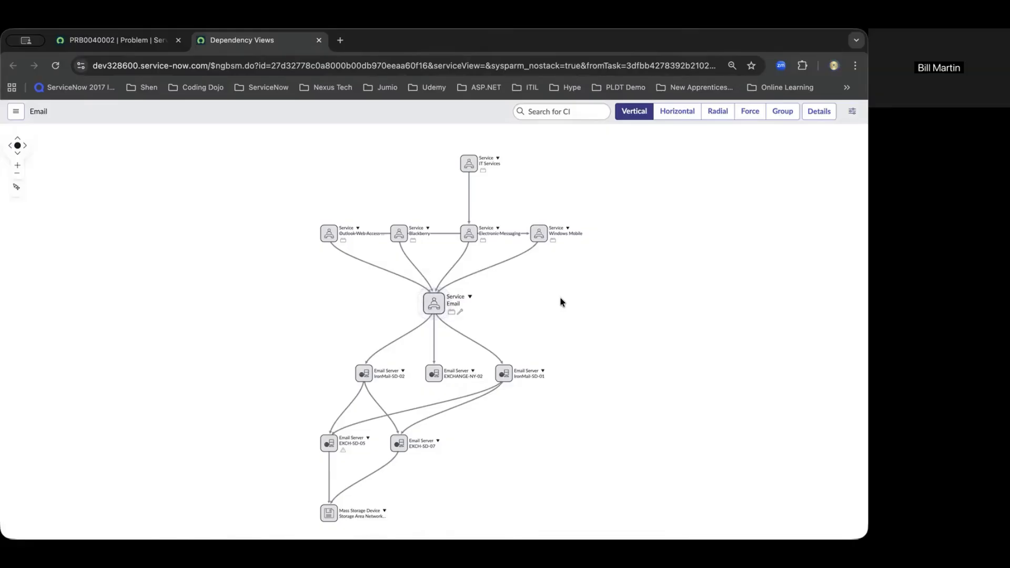
- Return to the problem record and create a normal change request from it
click(130, 41)
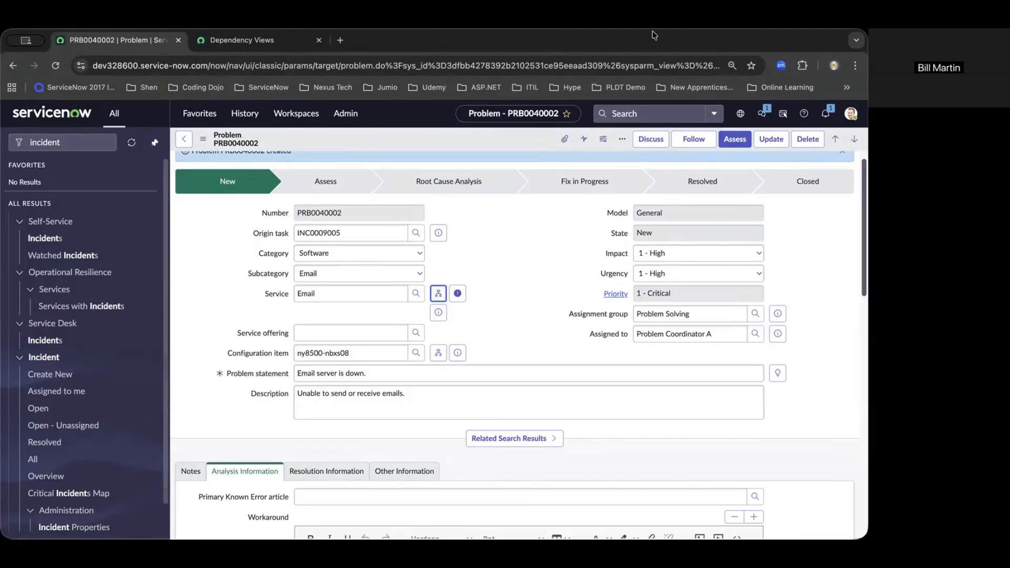
right_click(462, 137)
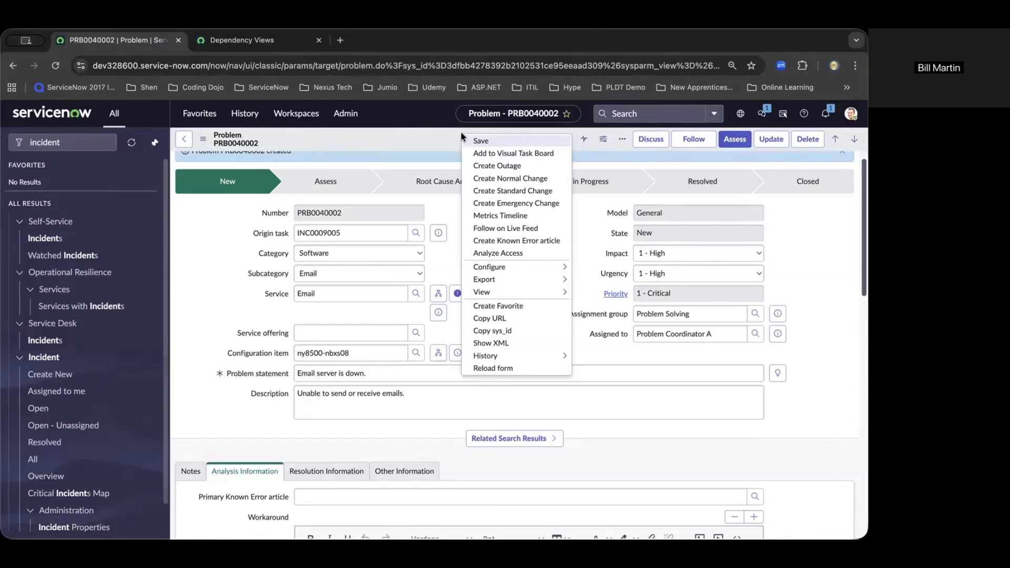
click(526, 180)
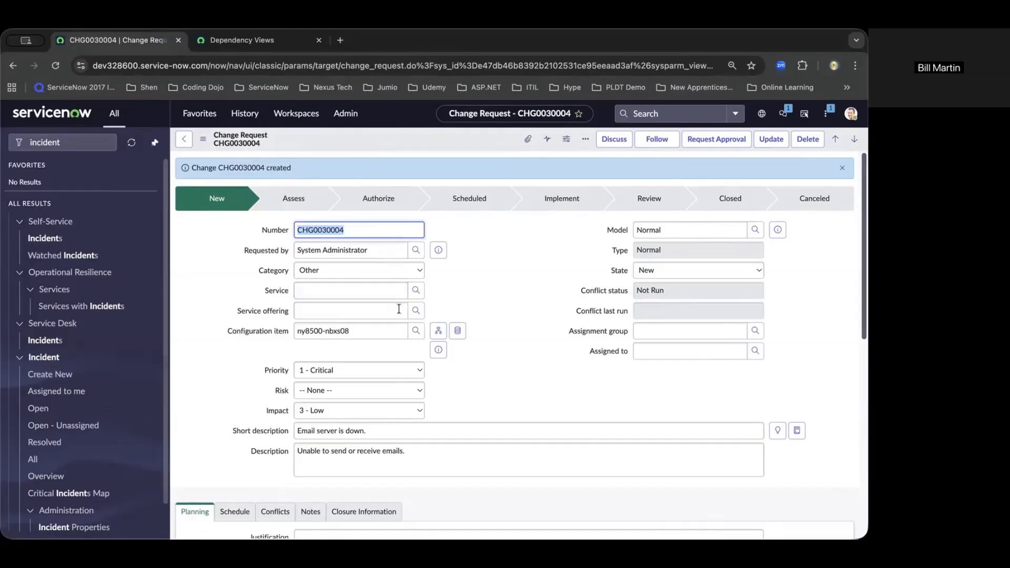
- Review the change request's configuration item, the available risk levels and the planning fields
drag(386, 333, 263, 330)
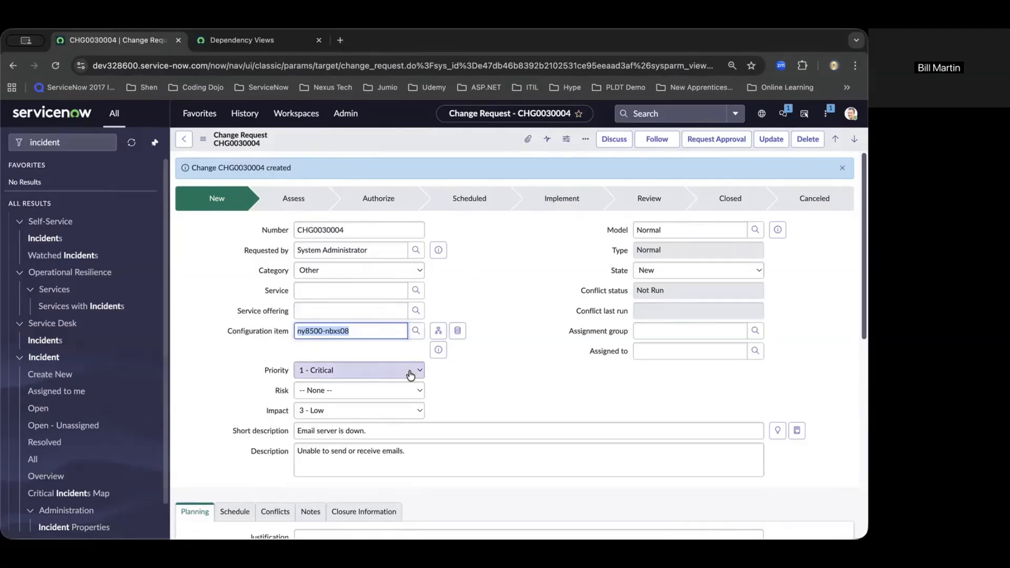
click(412, 390)
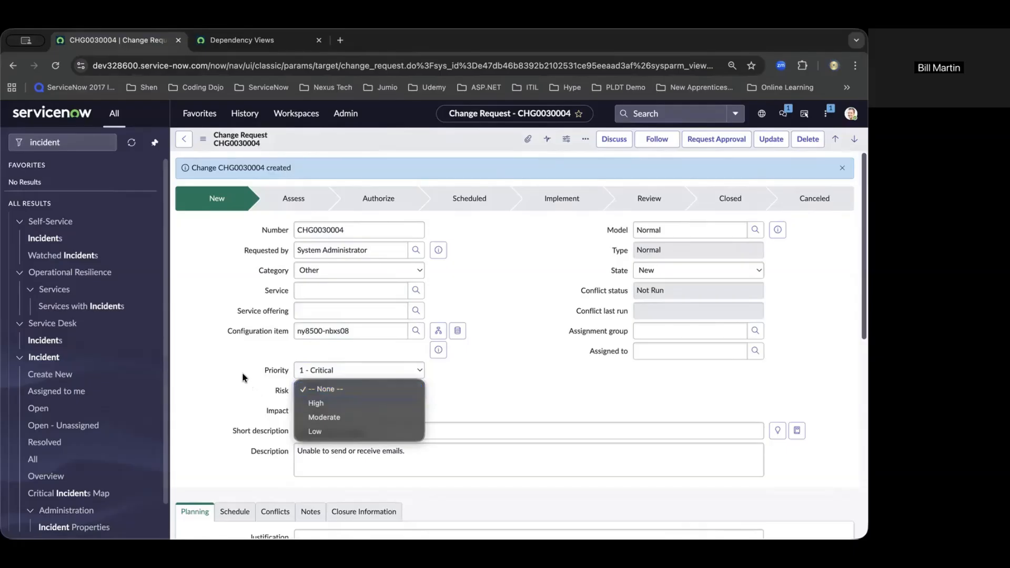
scroll(247, 258, down, 6)
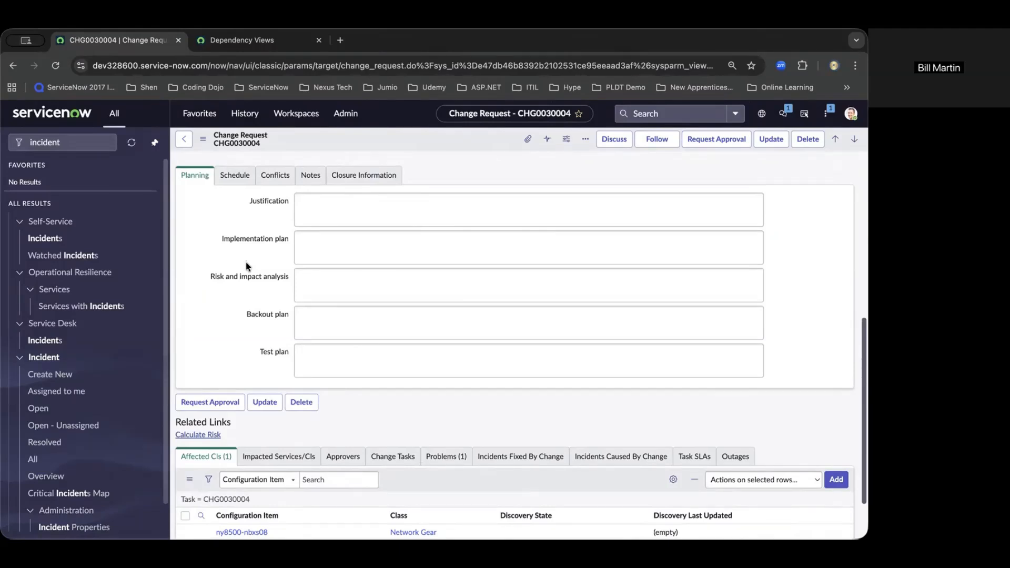
- Assign the change request to the Change Management group and request its approval
click(724, 139)
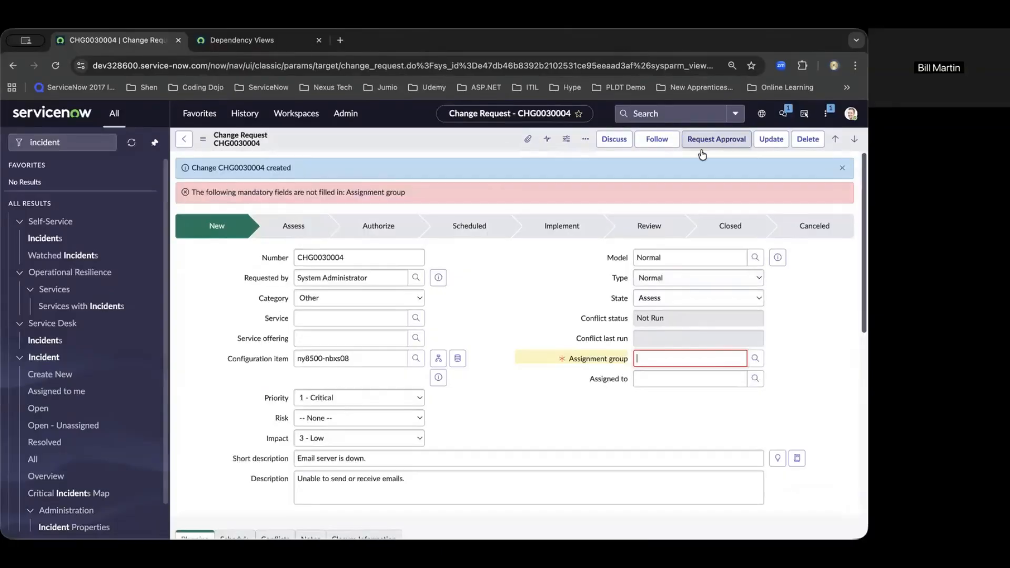
text(Change)
click(656, 374)
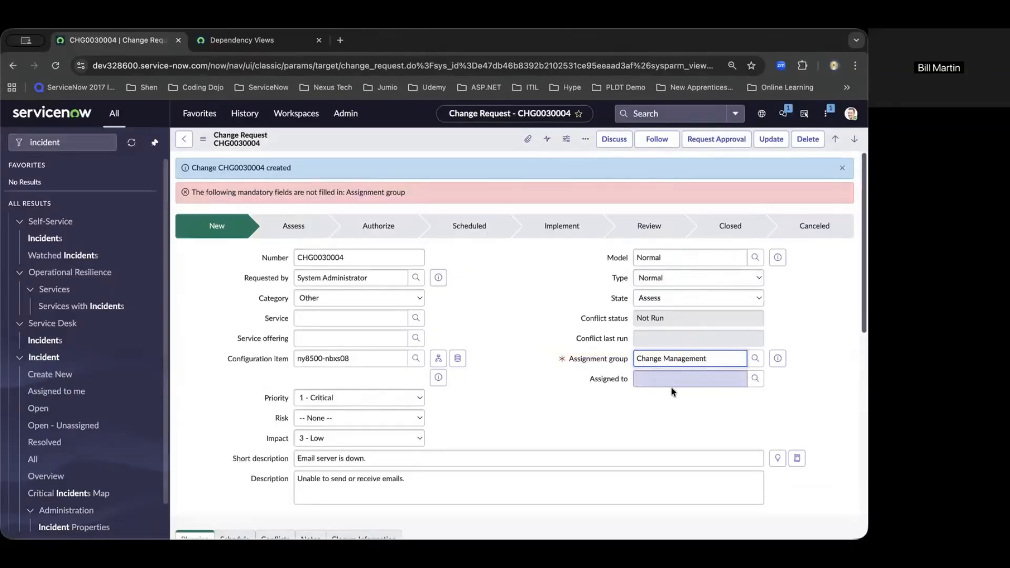
click(717, 139)
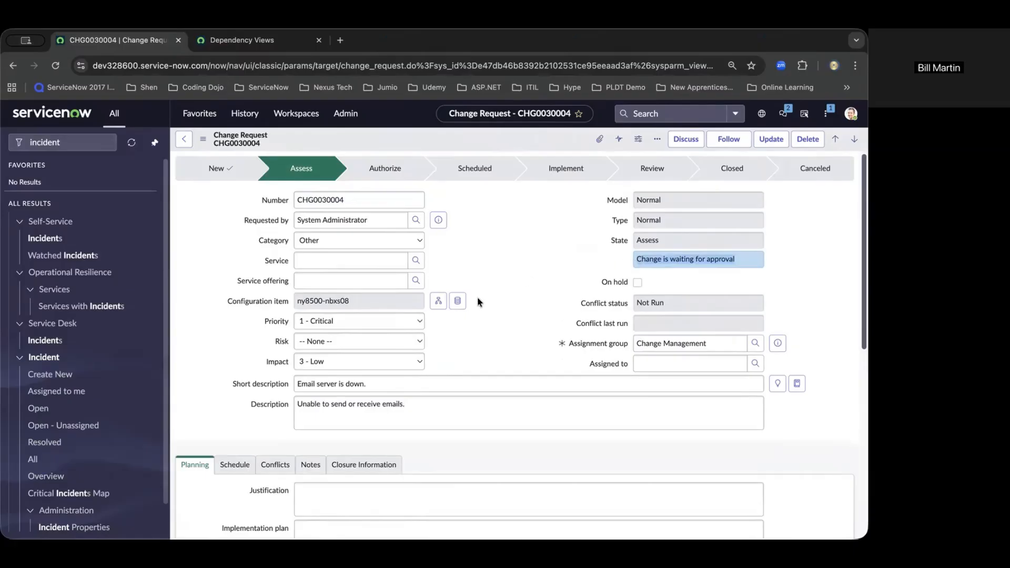
- Check the list of approvers for the change request
scroll(478, 298, down, 5)
scroll(478, 298, down, 3)
click(349, 389)
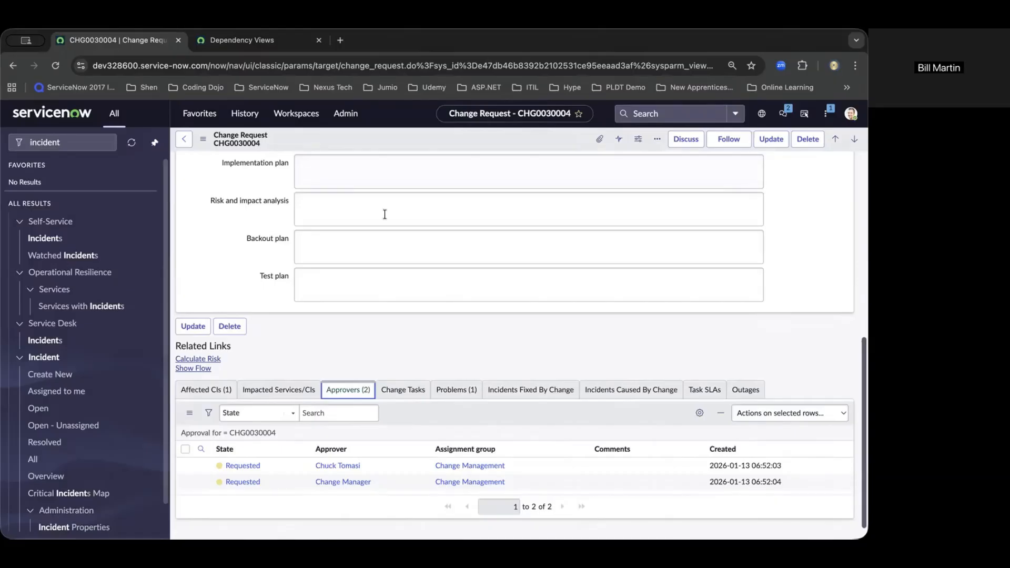
- Open the change's configuration item in CMDB Workspace and check its related incidents and change requests
scroll(381, 216, up, 10)
scroll(458, 248, up, 1)
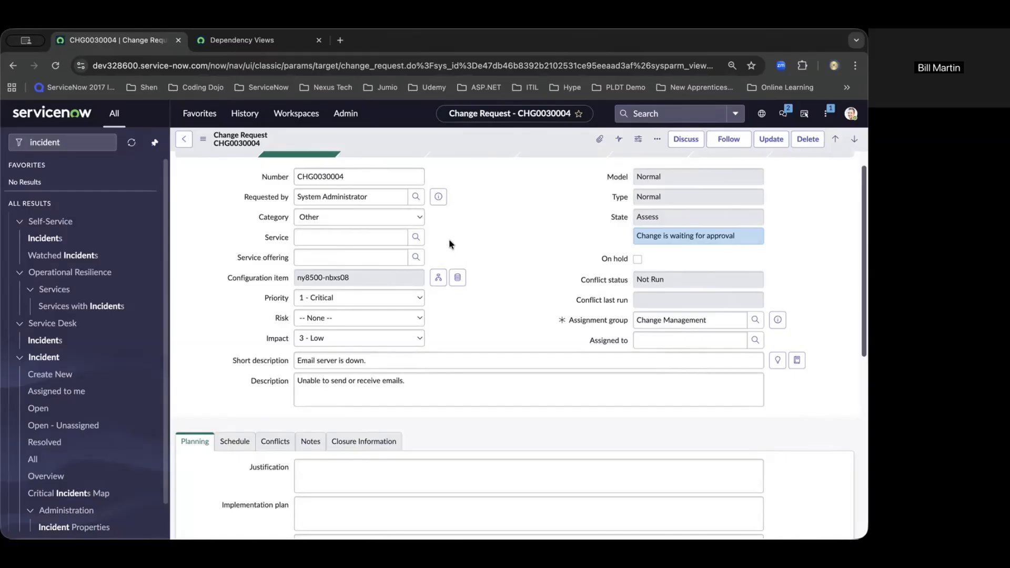
click(457, 278)
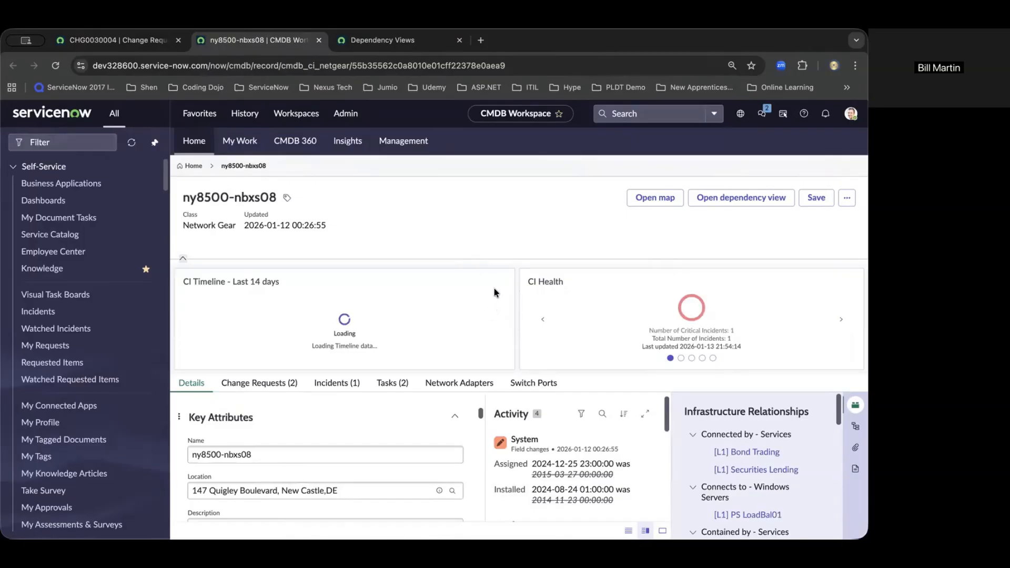
click(347, 387)
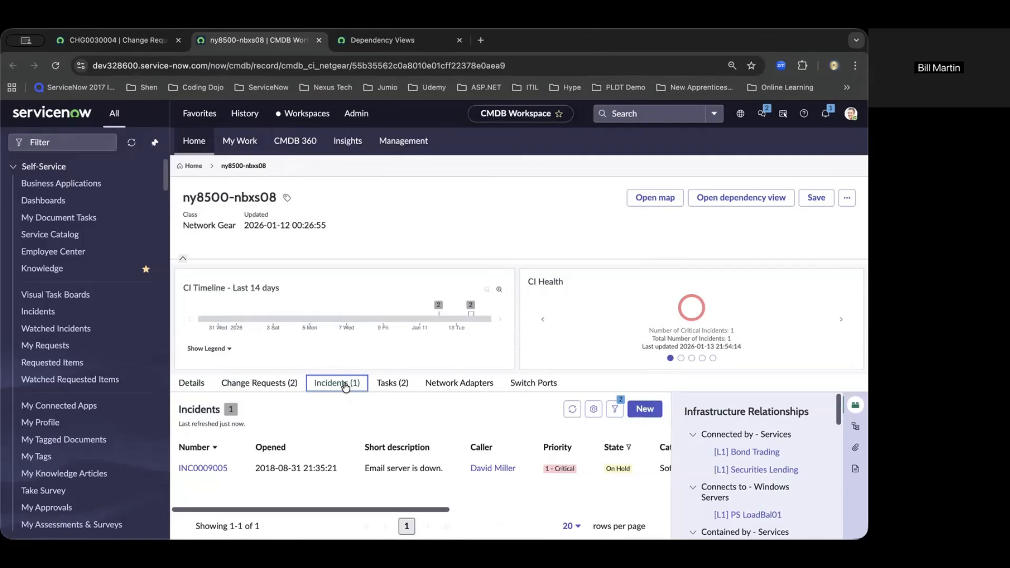
click(274, 383)
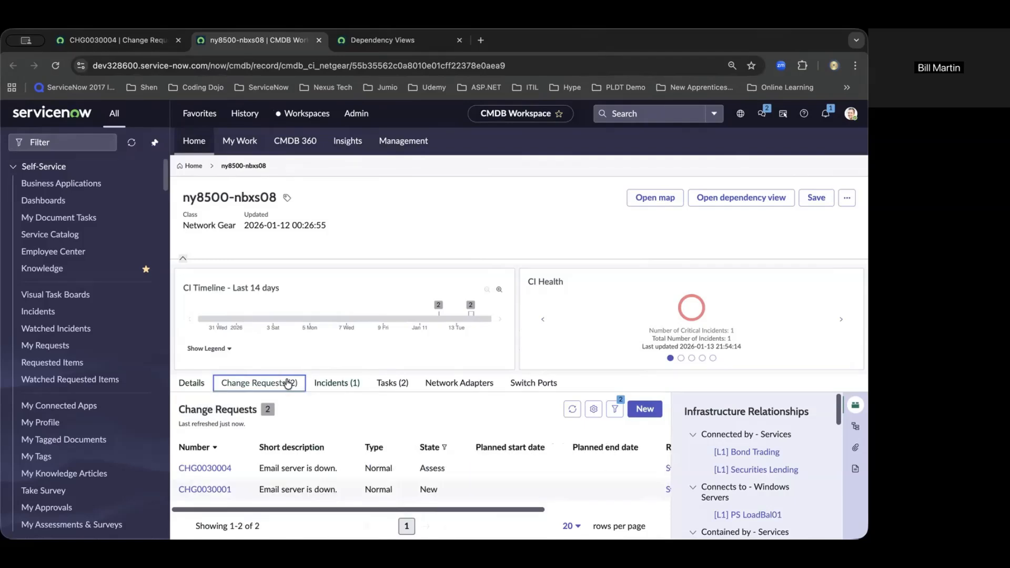